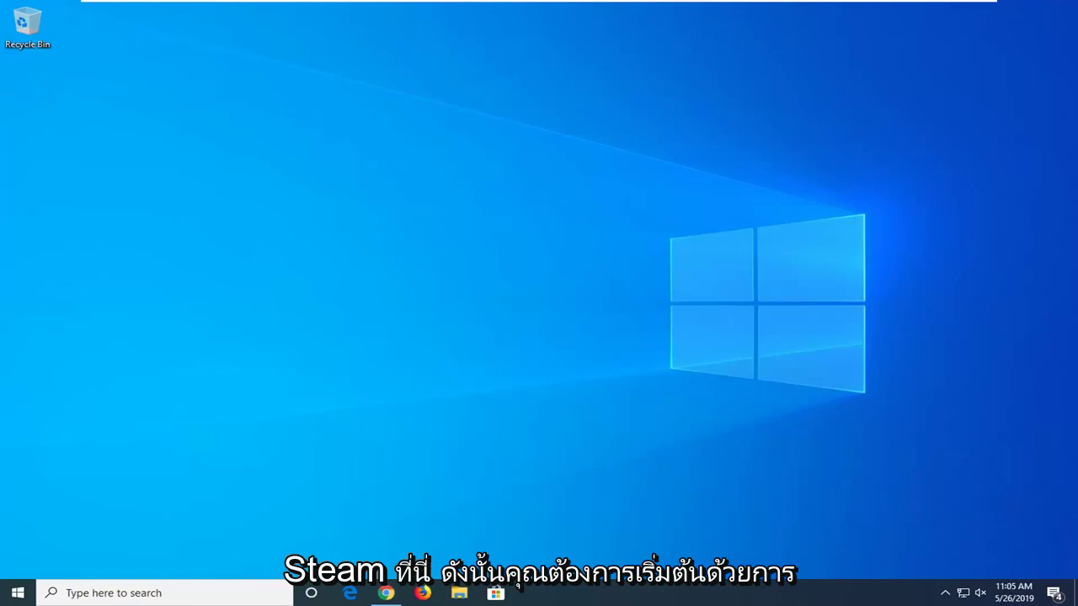
Step: Launch Control Panel from a Start search and keep its view as large icons
click(14, 593)
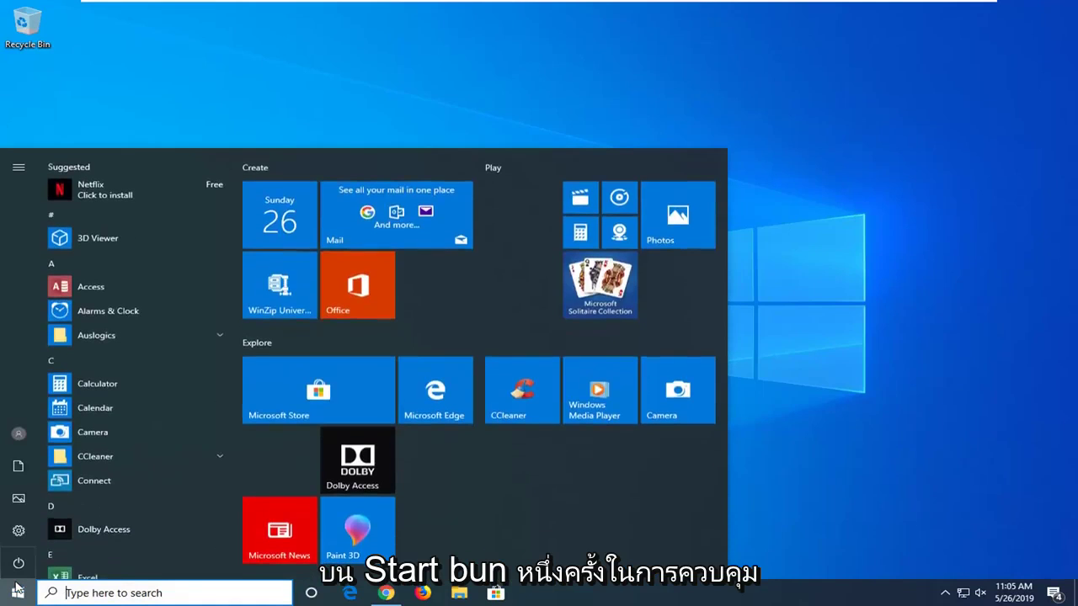
text(contr)
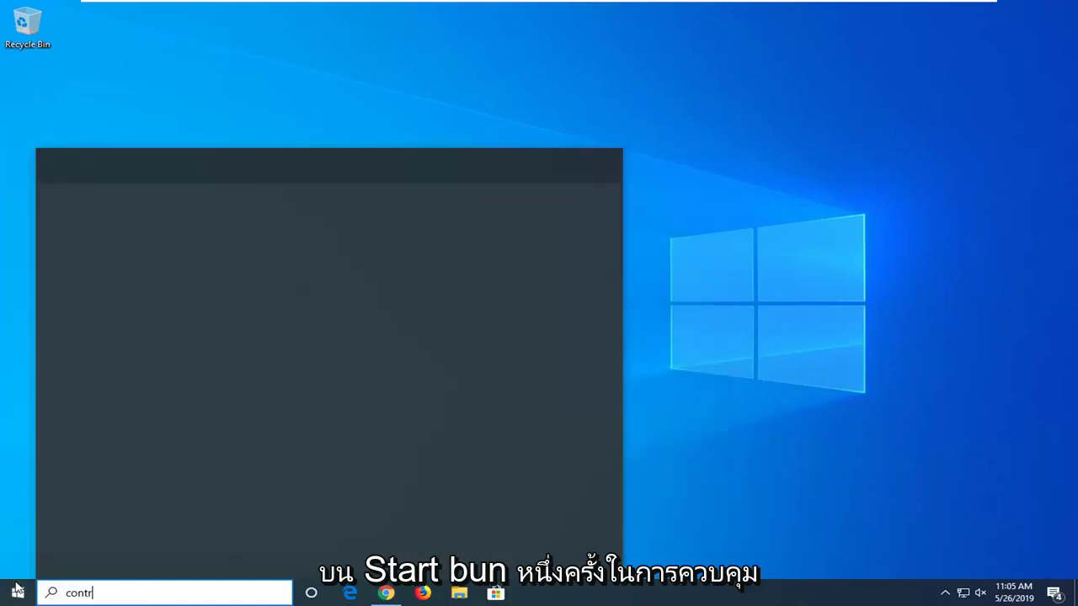
text(ol panel)
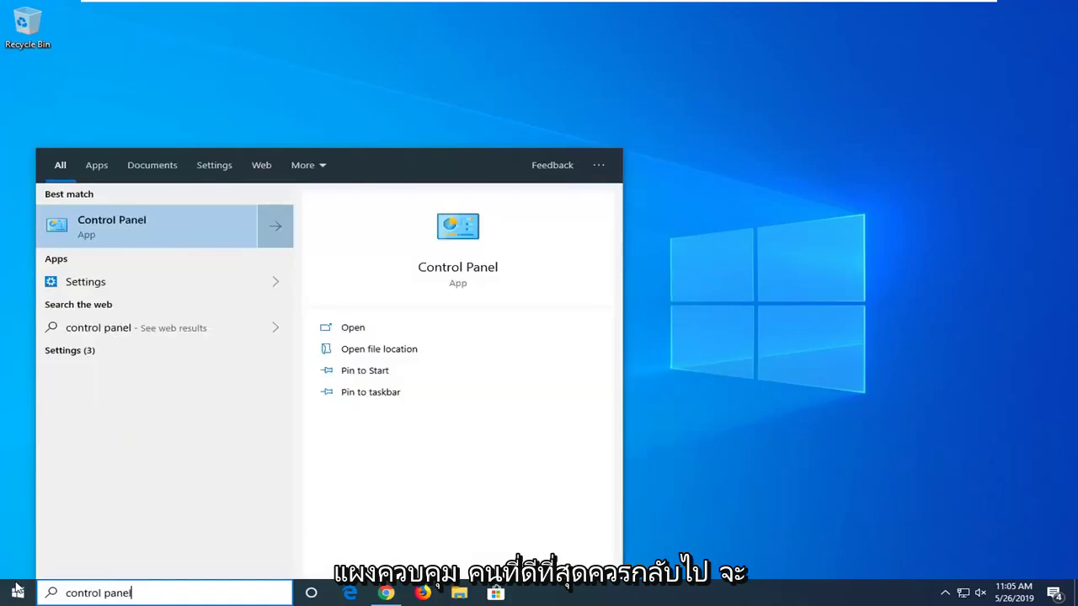
click(152, 242)
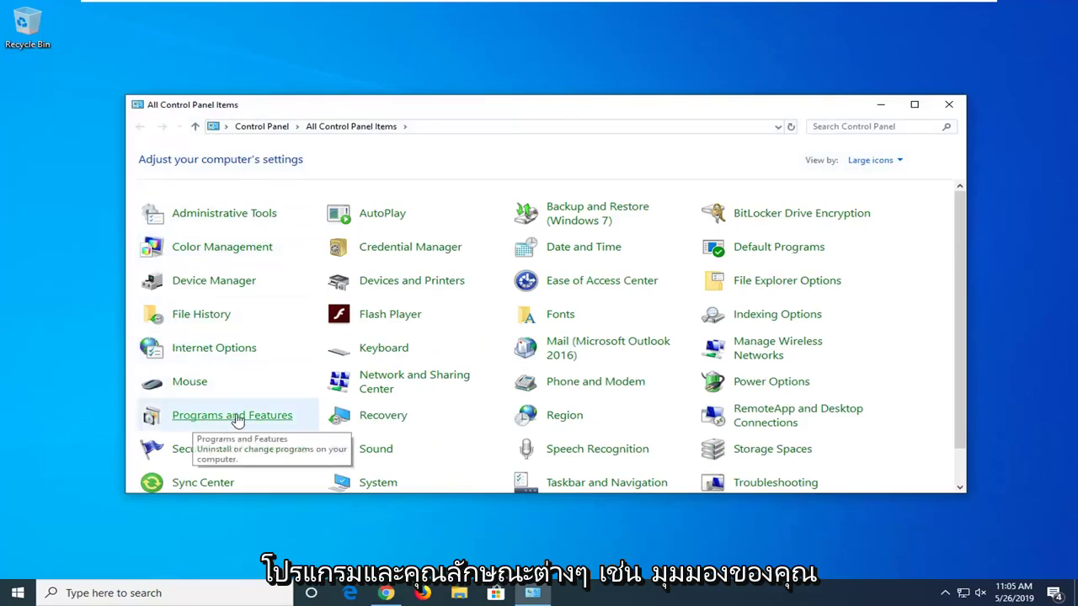
click(876, 160)
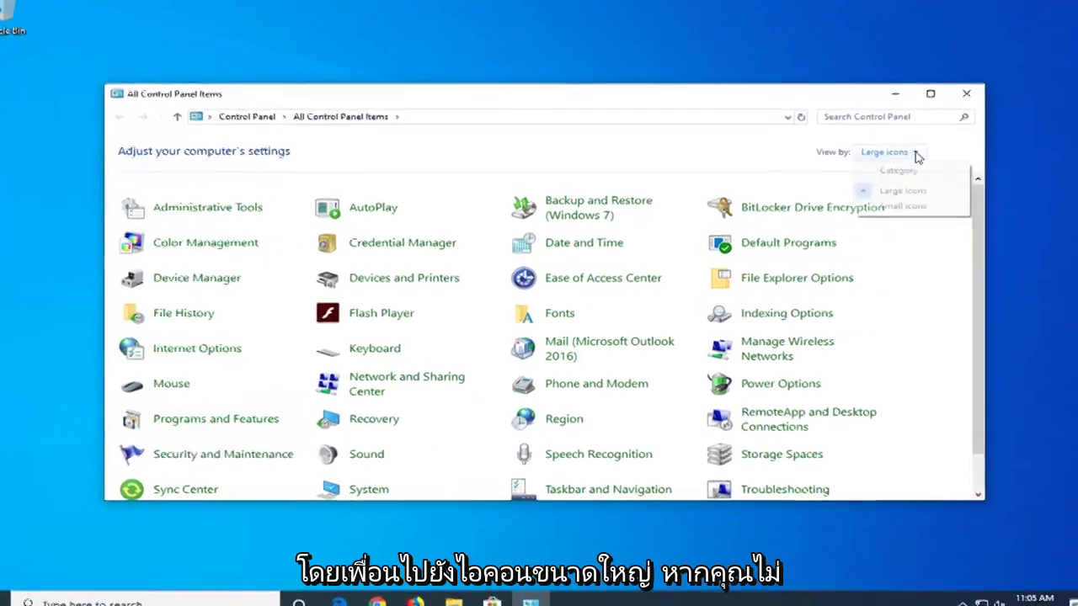
click(905, 192)
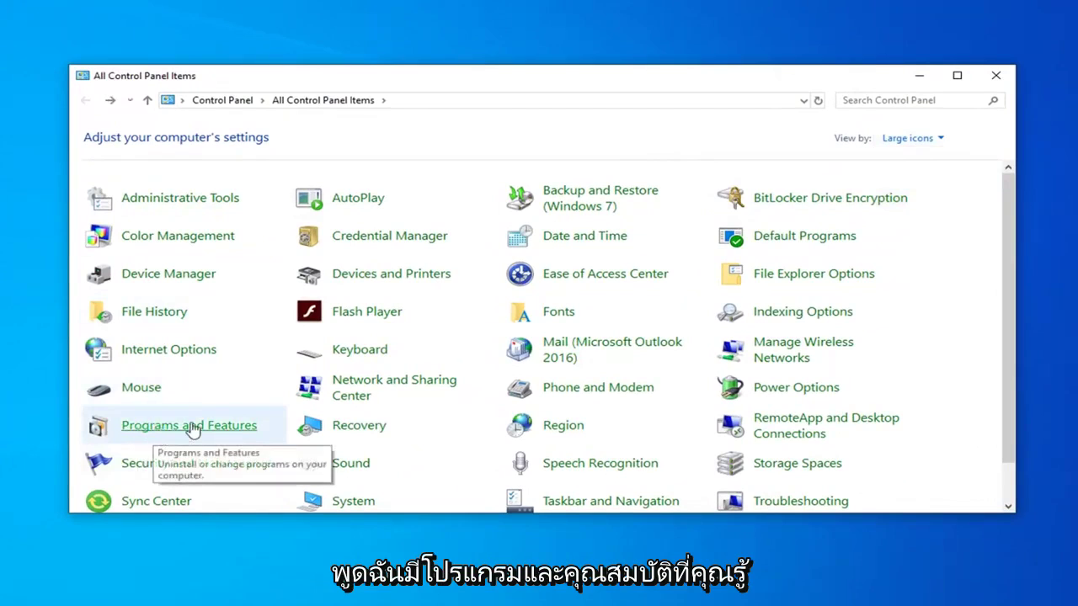
Step: Review Programs and Features, selecting the Visual C++ 2015 redistributable, then close it
click(192, 427)
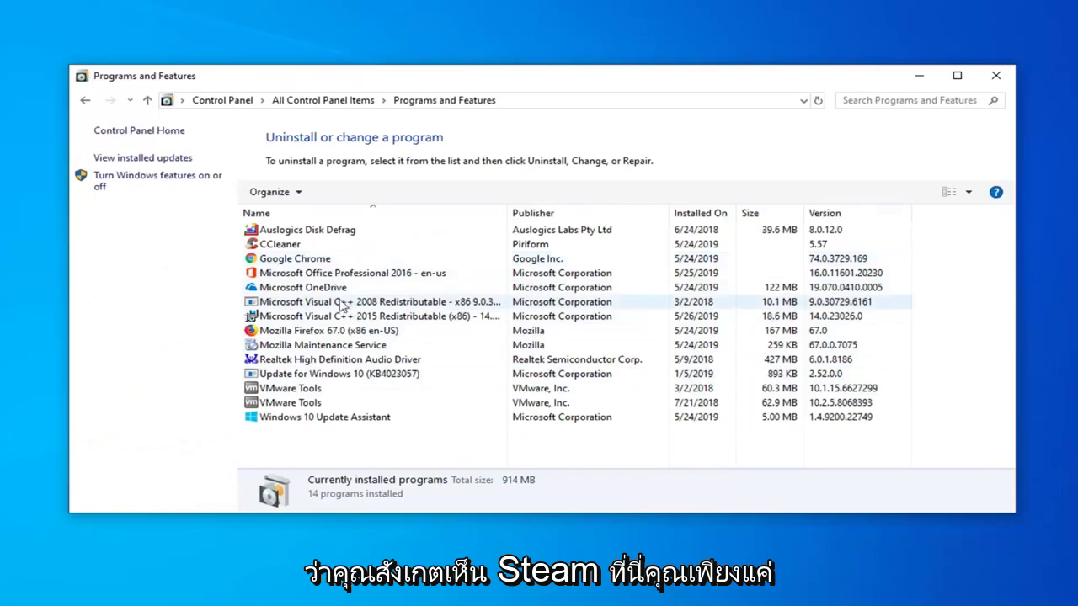
click(316, 318)
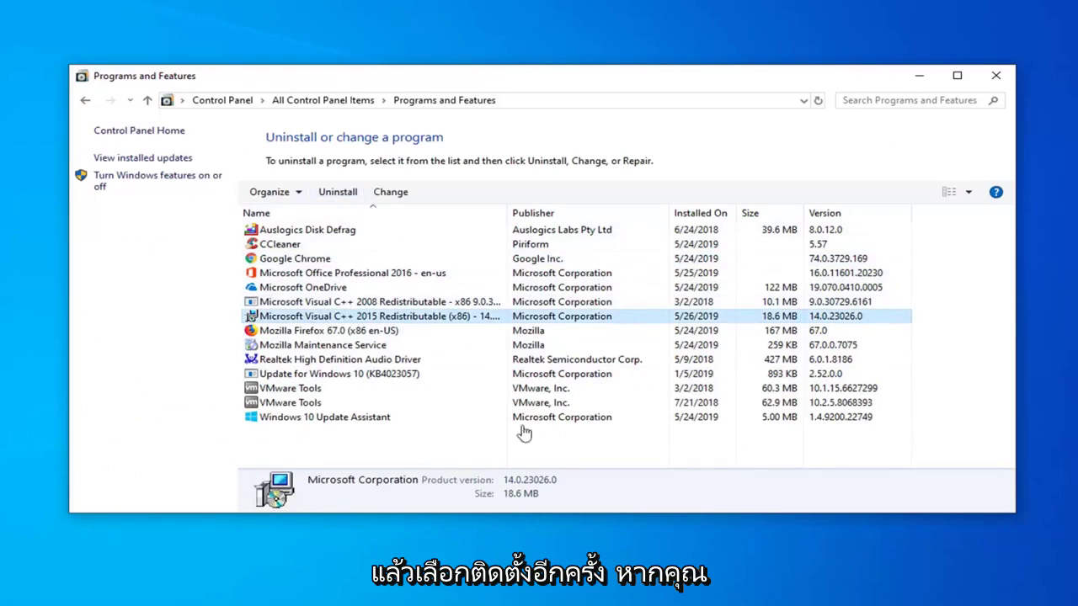
click(996, 76)
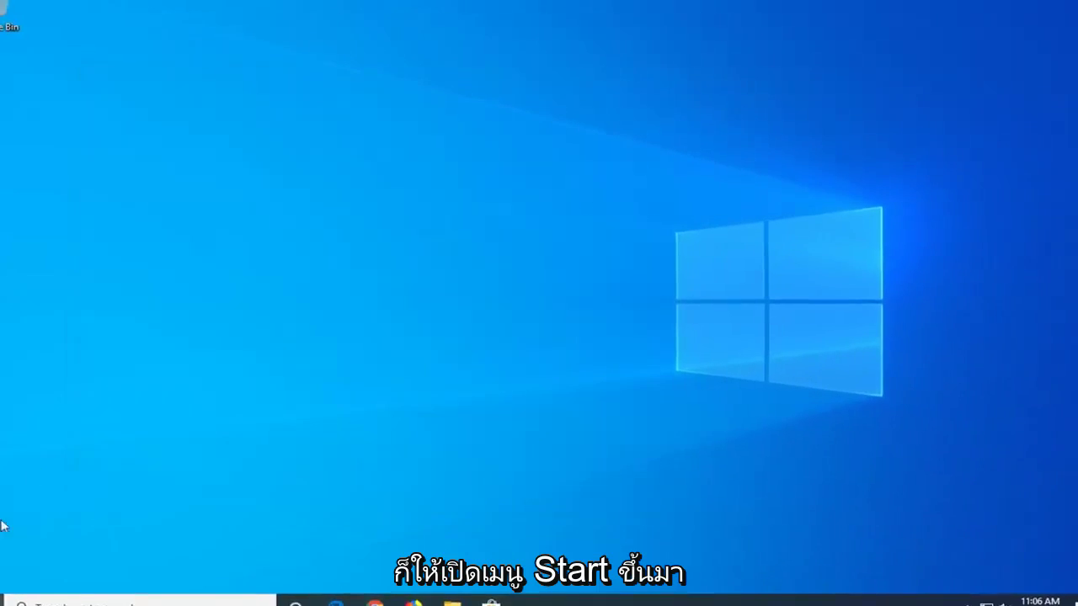
Step: Launch File Explorer from Start and open Local Disk (C:) under This PC
click(18, 592)
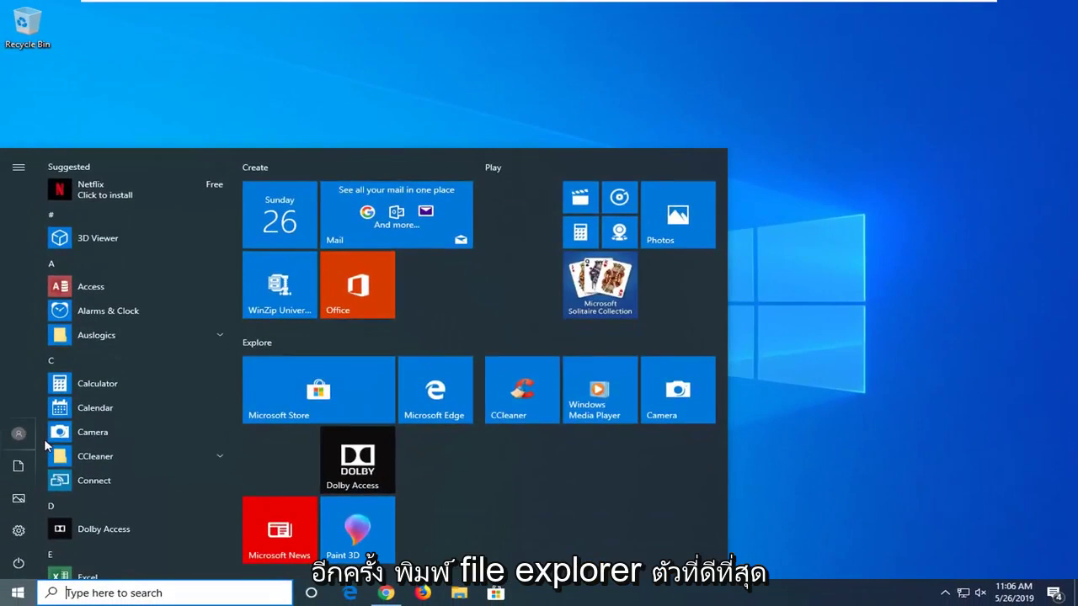
text(f)
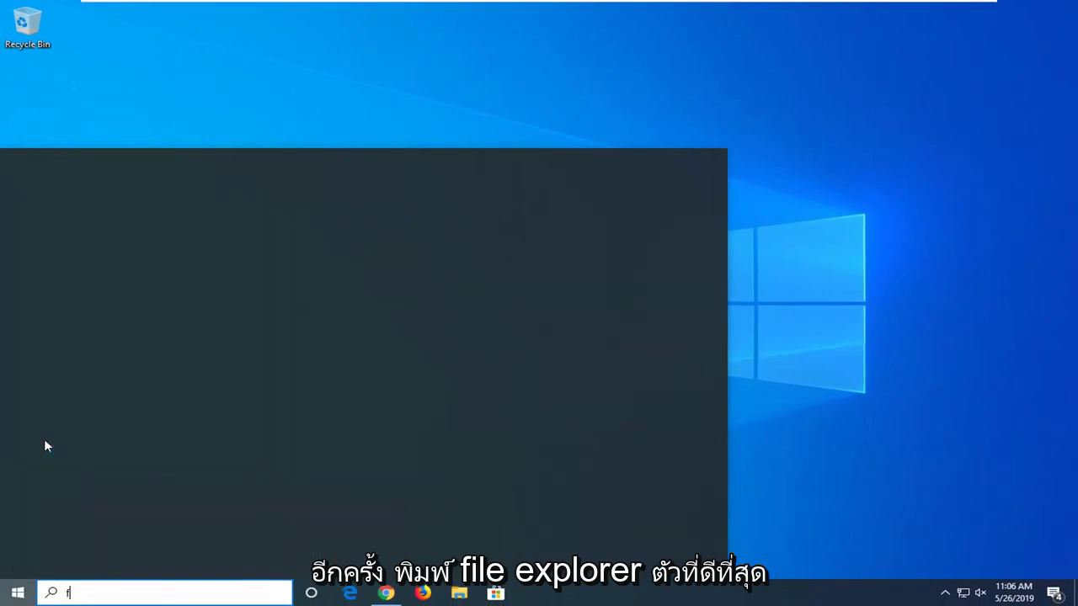
text(ile explorer)
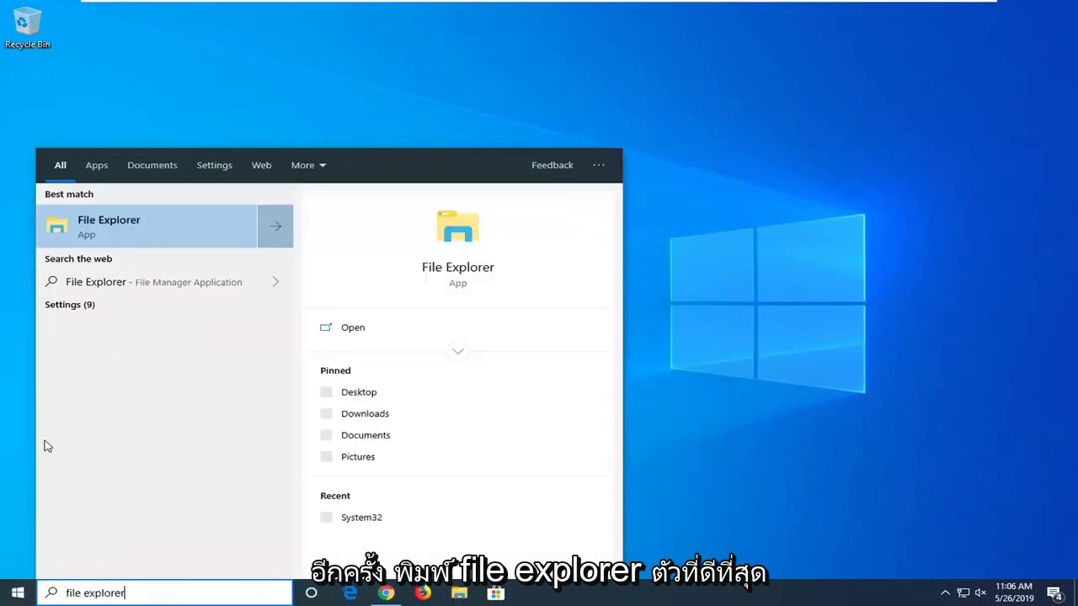
click(101, 223)
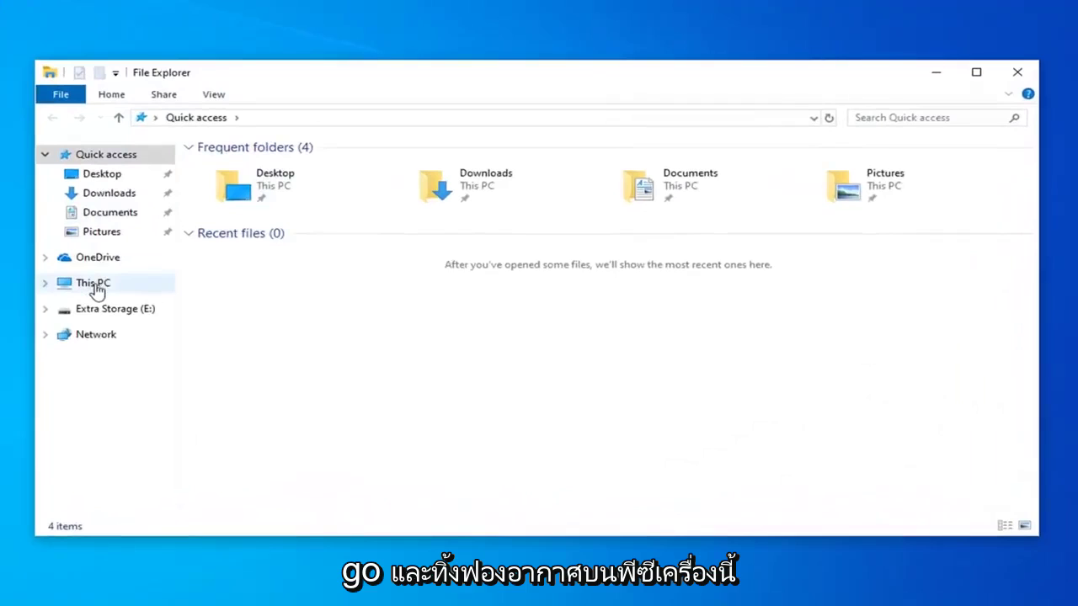
click(94, 285)
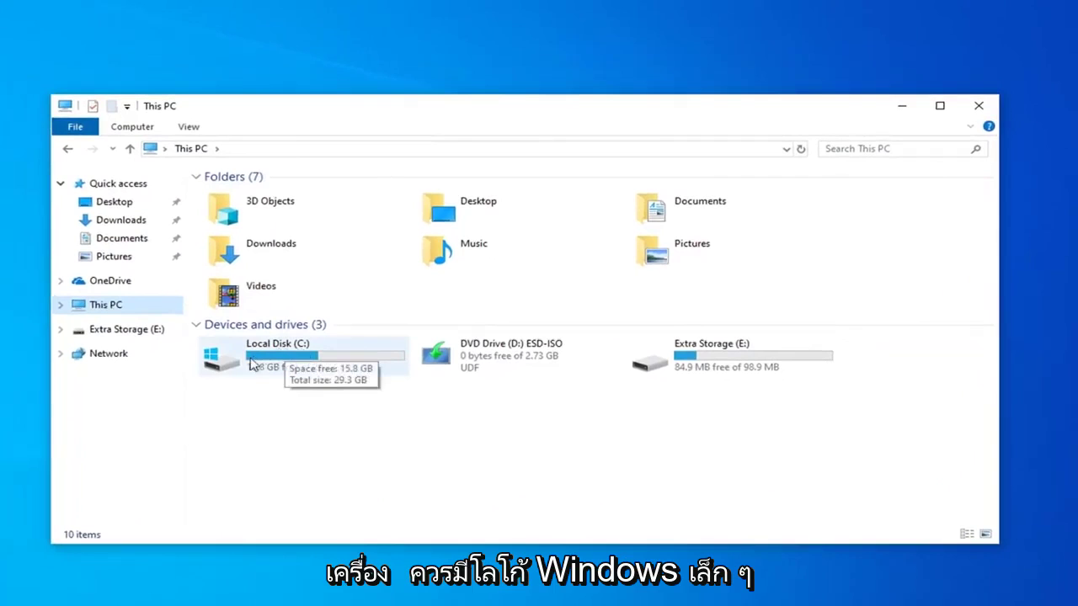
mouse_move(276, 364)
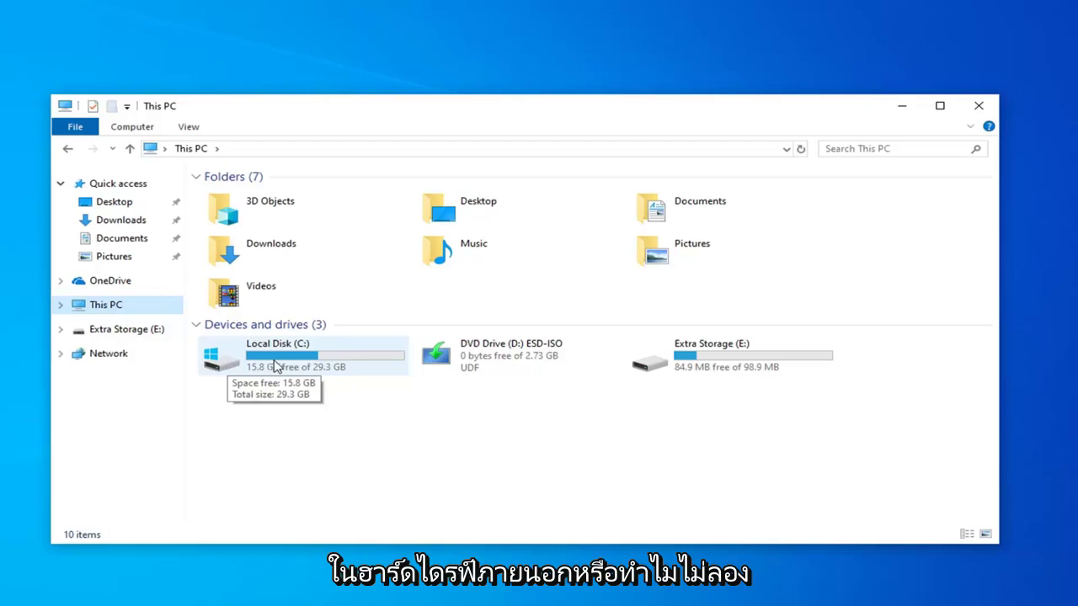
click(285, 362)
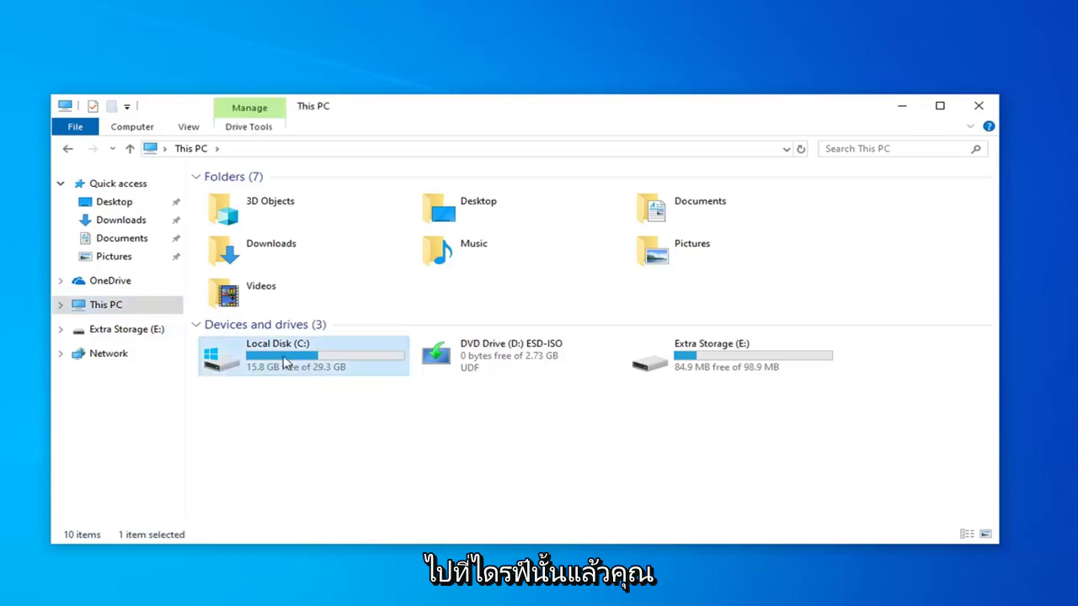
double_click(285, 362)
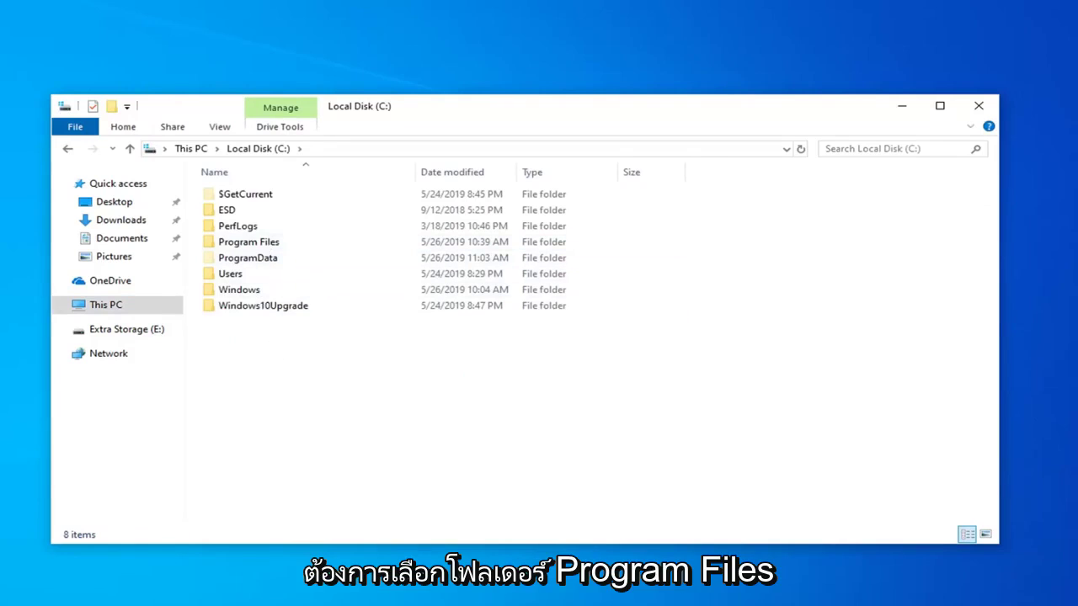
click(221, 127)
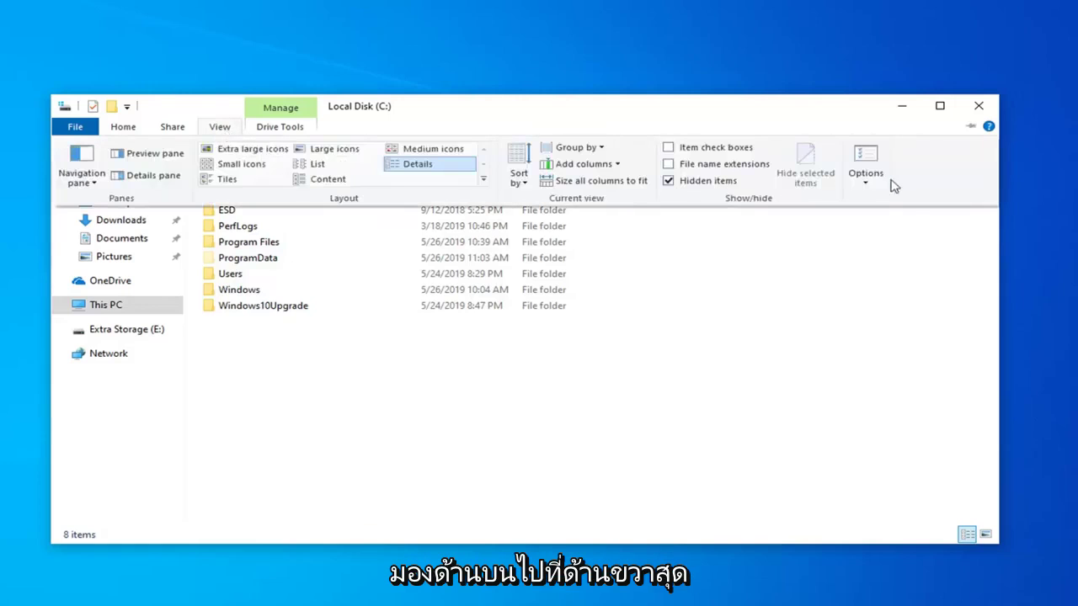
click(856, 171)
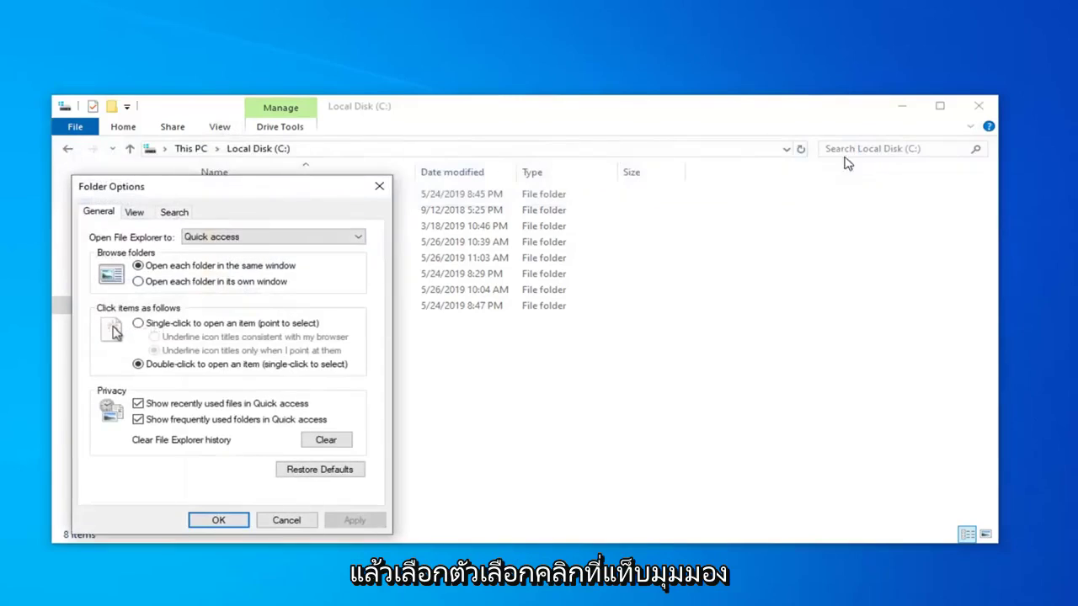
click(132, 217)
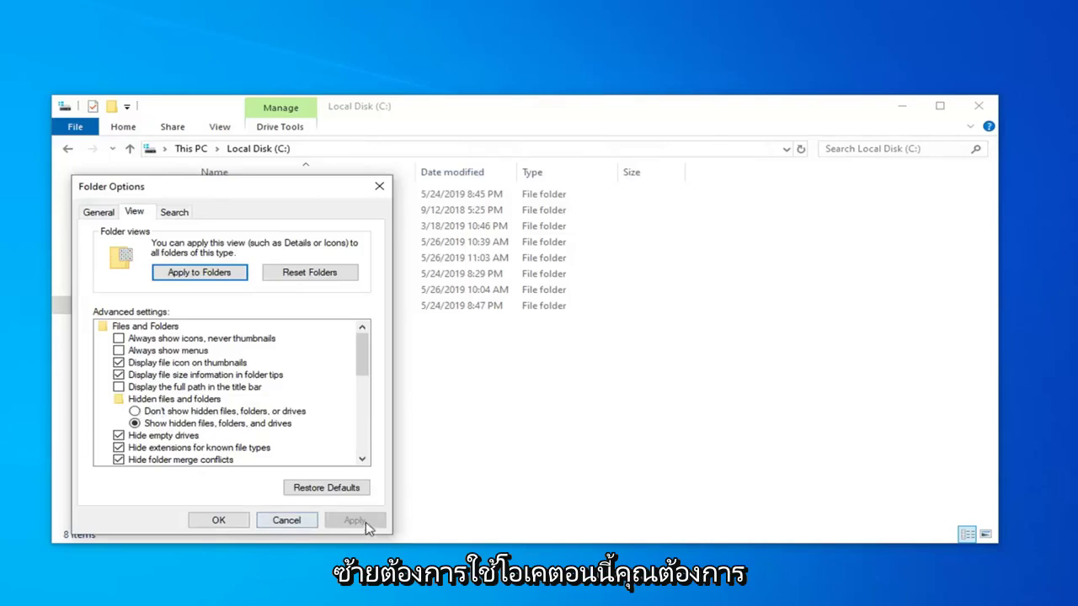
click(218, 519)
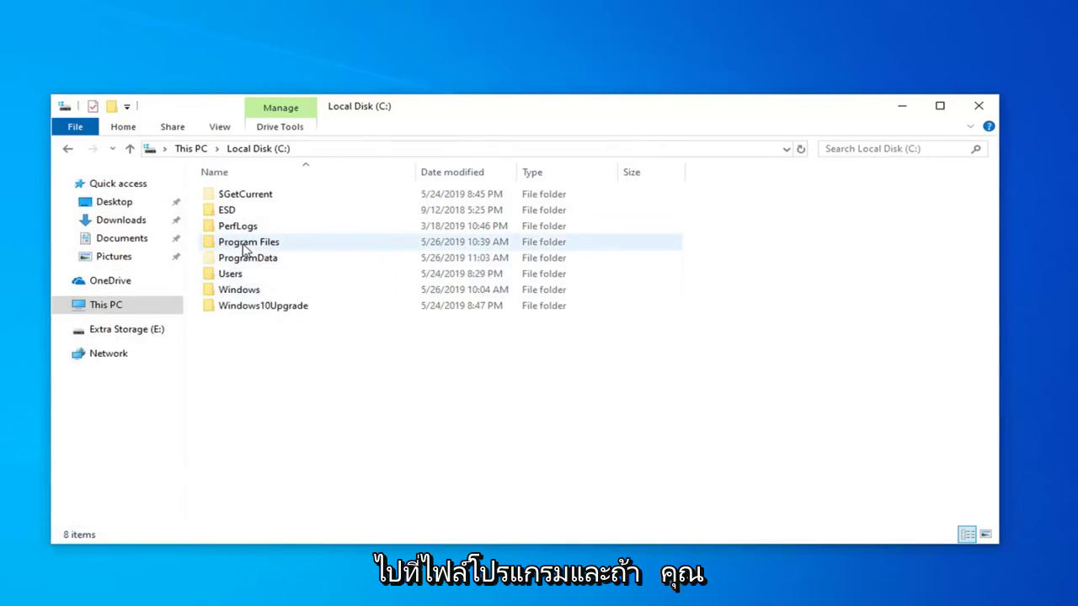
Step: Browse Program Files and check a folder's Delete option, then return to C: and close Explorer
double_click(245, 242)
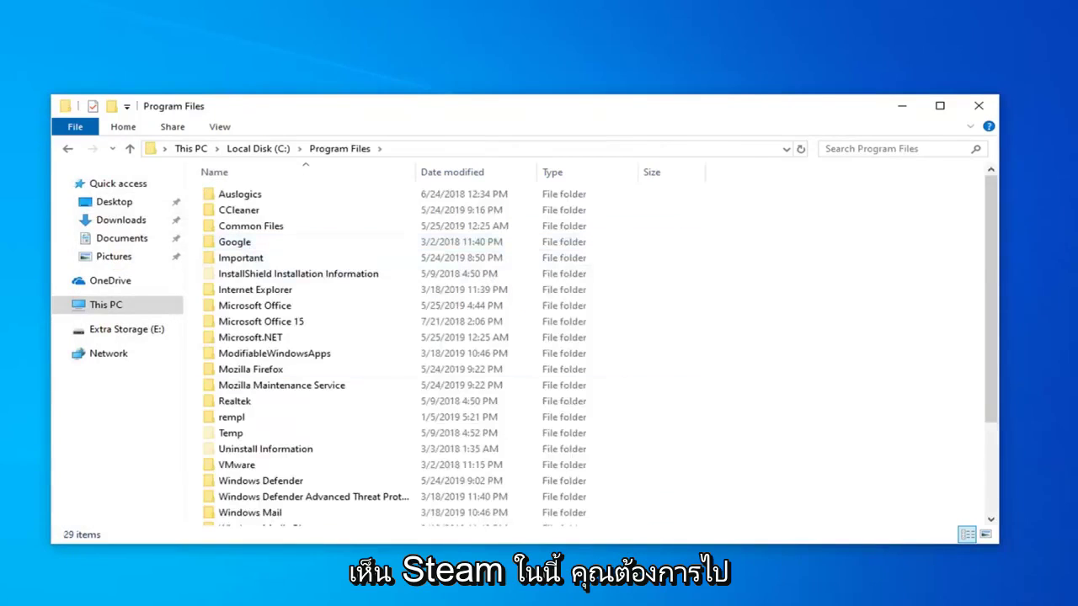
right_click(281, 354)
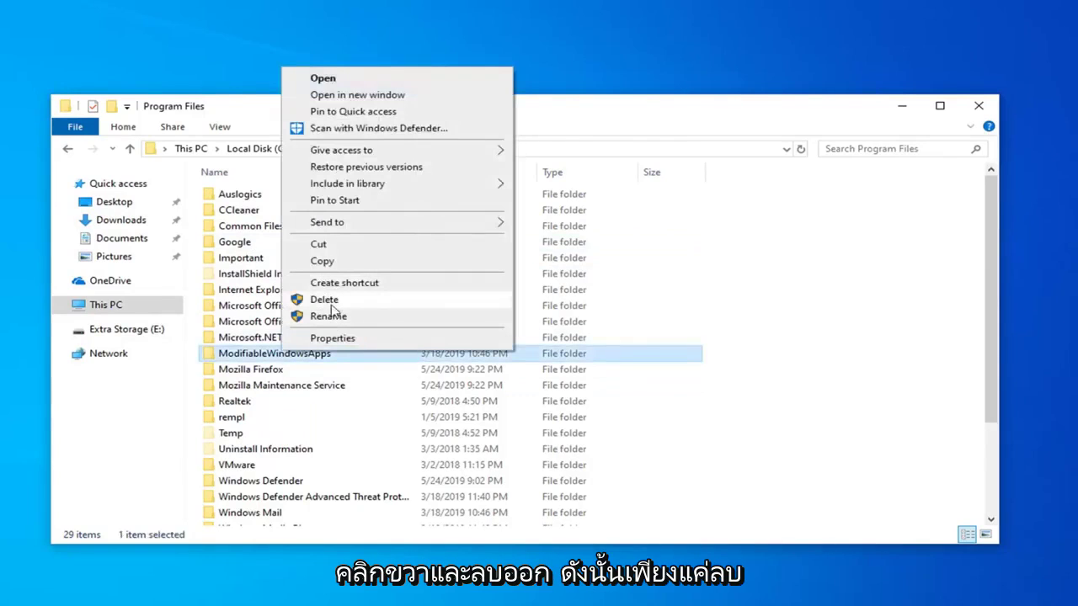
click(269, 153)
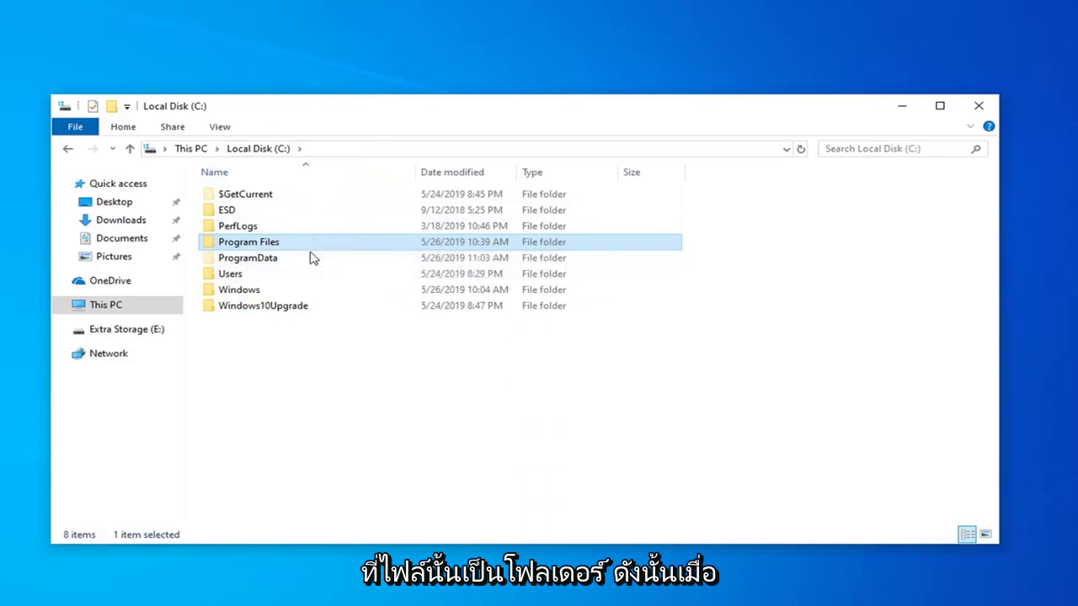
click(979, 107)
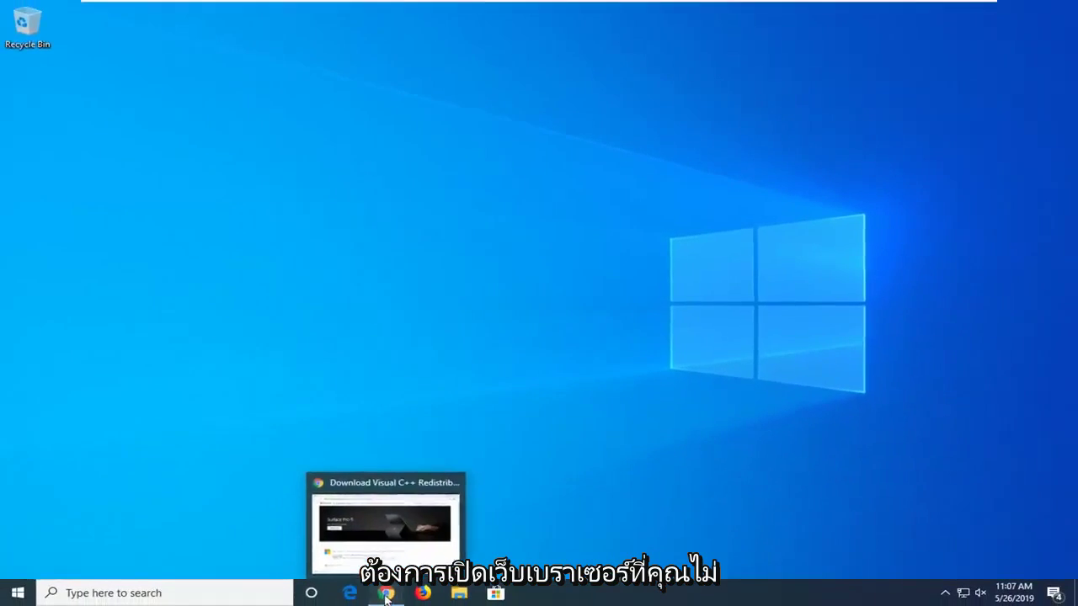
Step: In Chrome, search 'steam' on google.com and open the Welcome to Steam result
click(386, 593)
click(262, 37)
text(g)
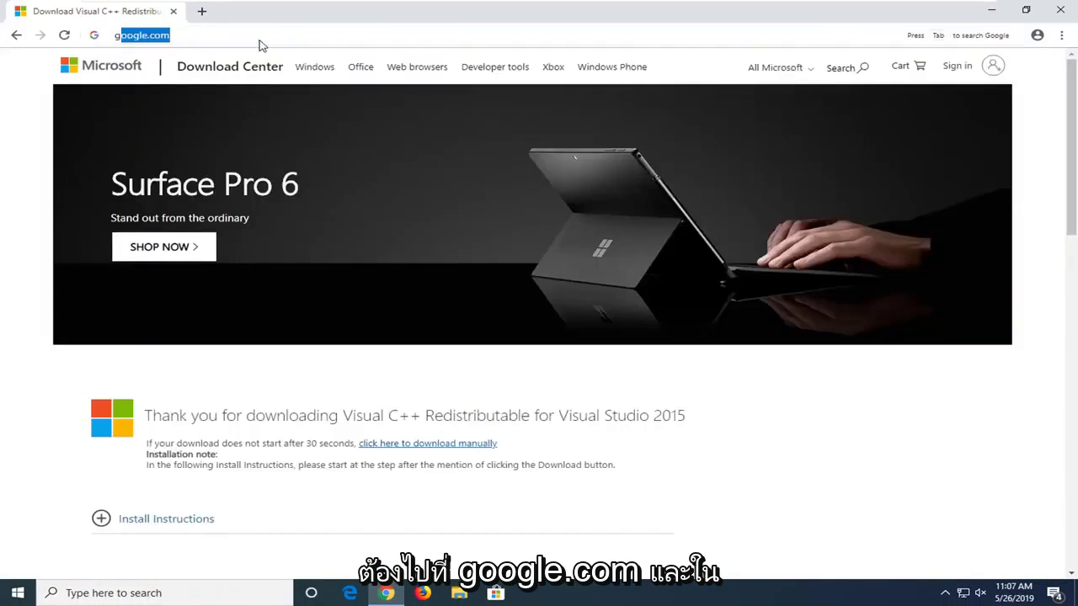
text(oogle.com)
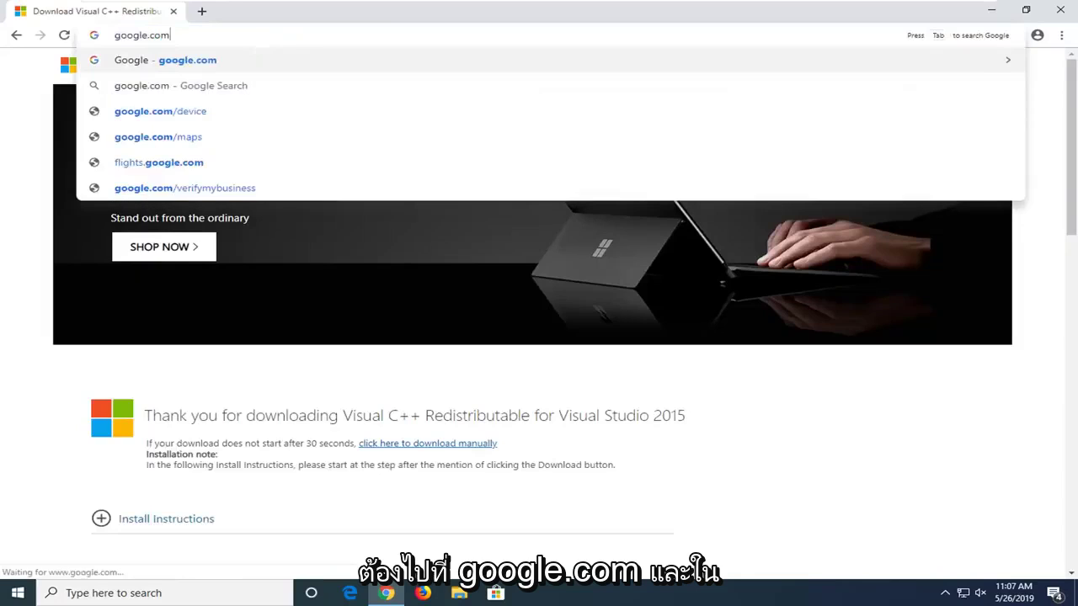
click(195, 60)
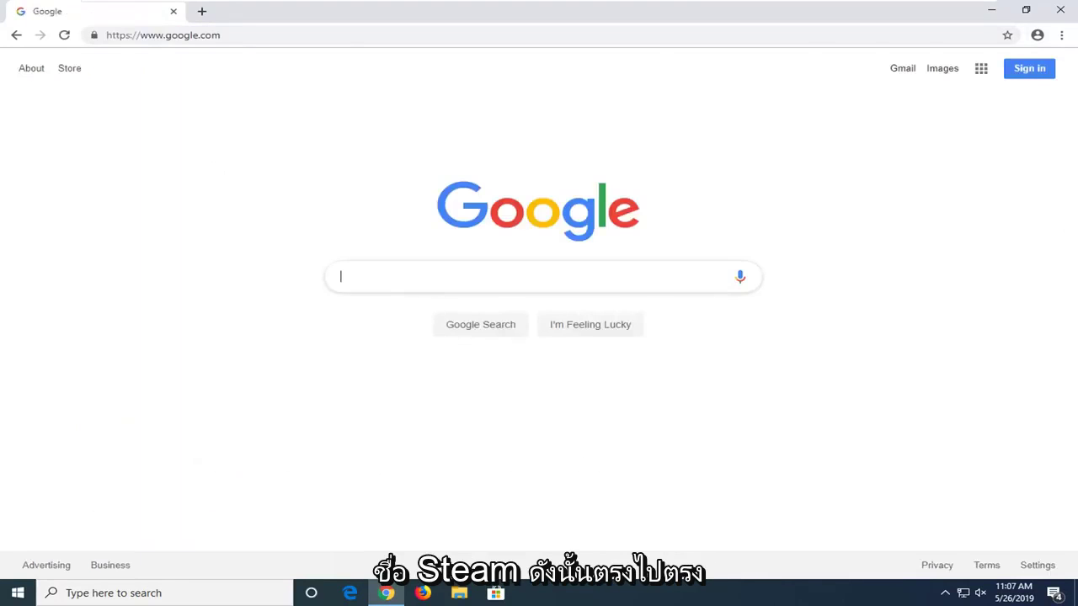
text(steam)
key(Return)
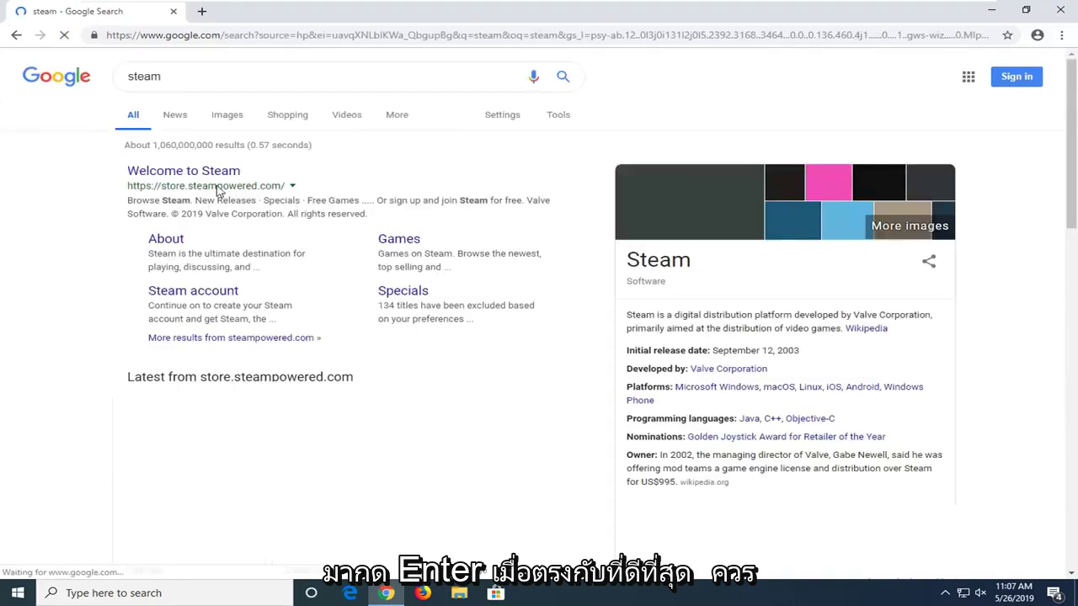
click(165, 176)
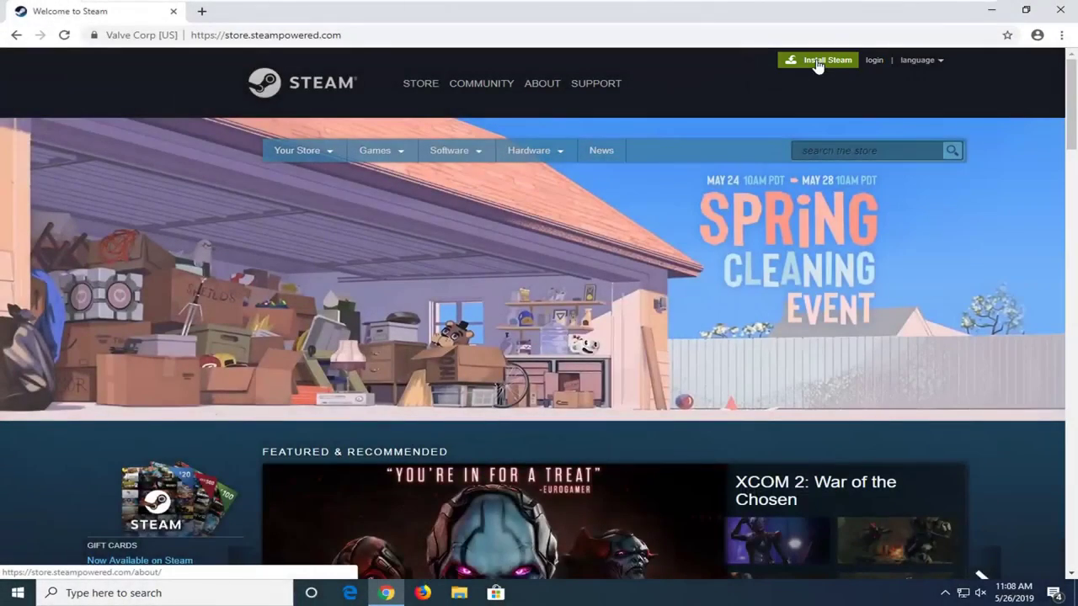
Step: Download and run SteamSetup.exe from the Install Steam page
click(817, 65)
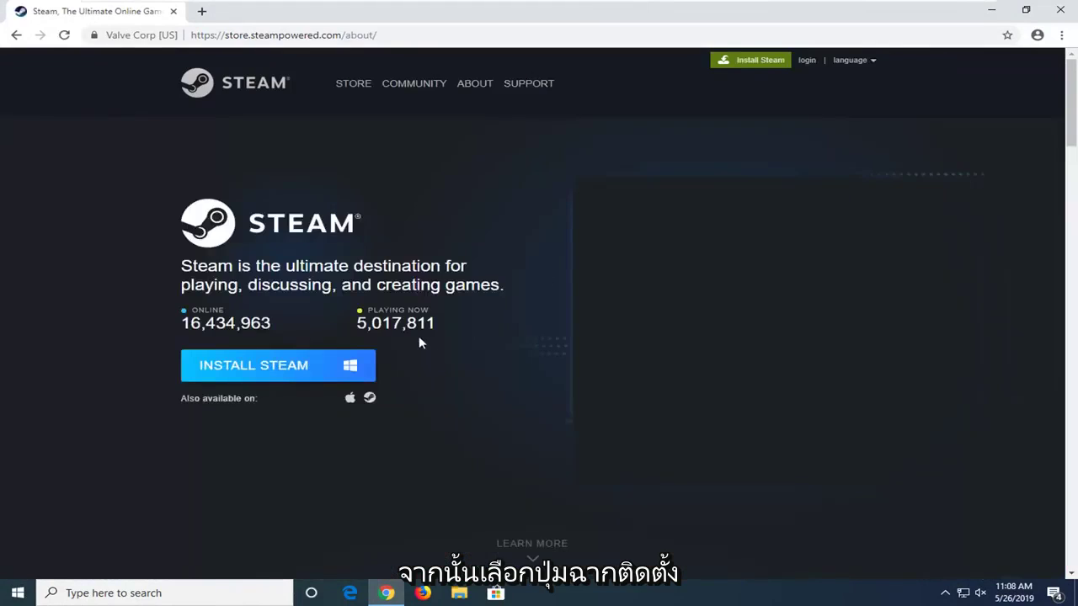
click(250, 365)
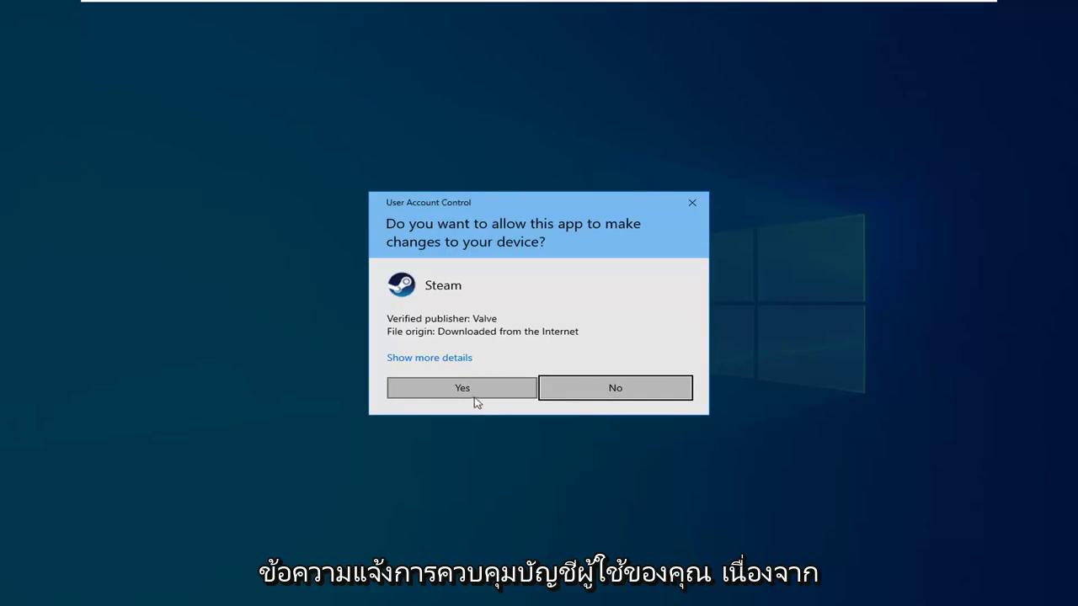
Step: Allow the installer, install Steam in English to the default folder, and finish without launching it
click(474, 403)
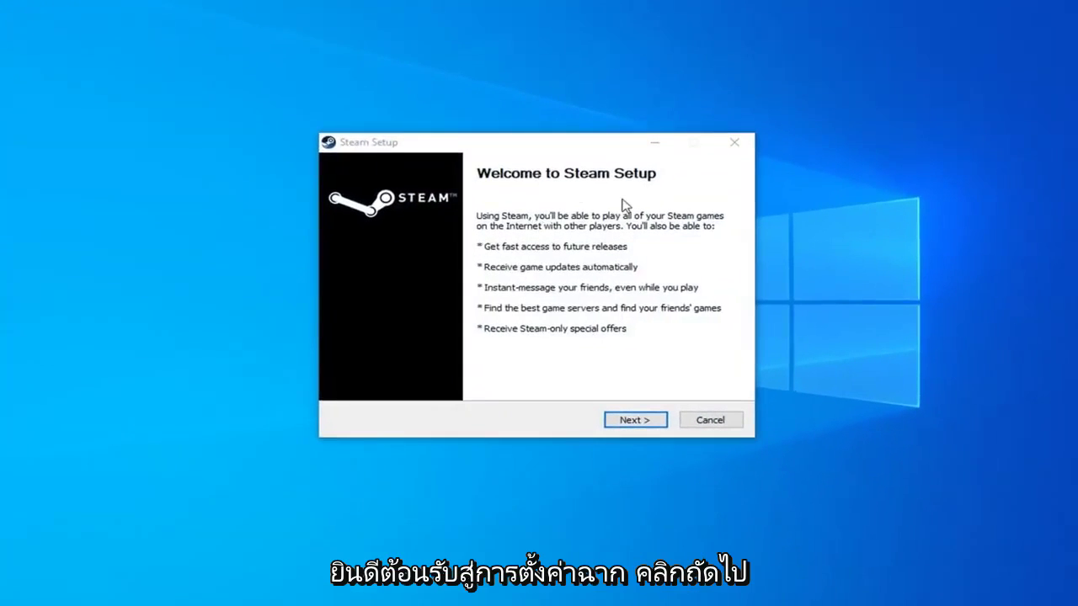
click(631, 423)
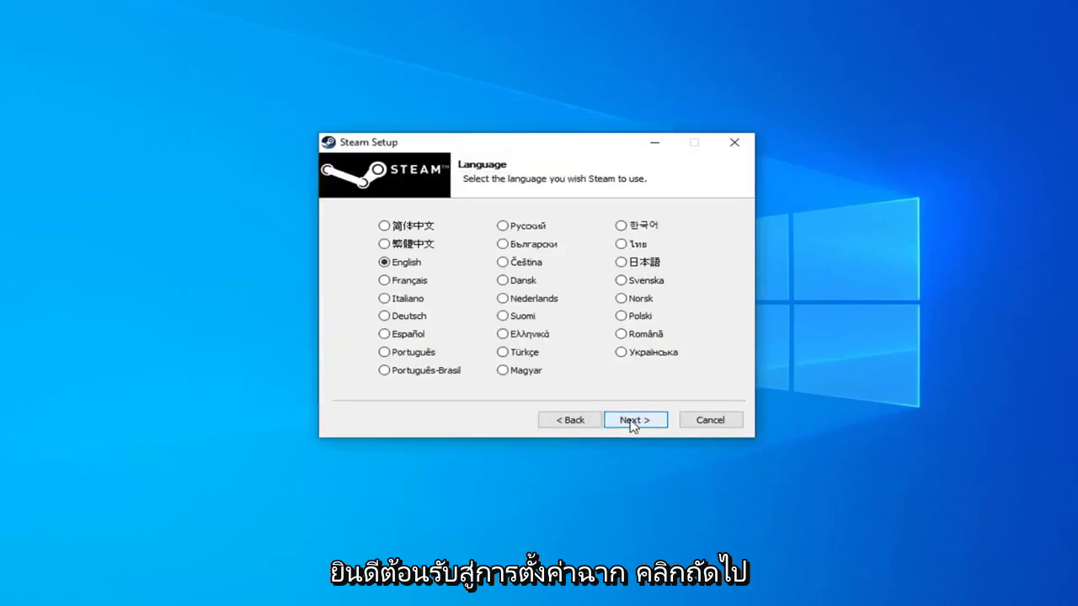
click(633, 422)
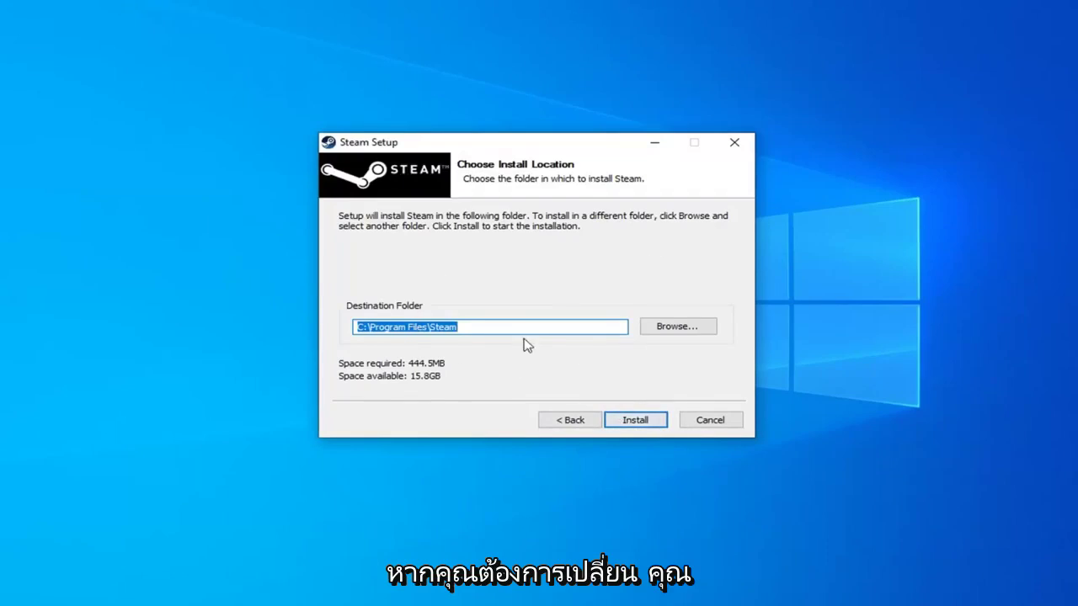
click(633, 421)
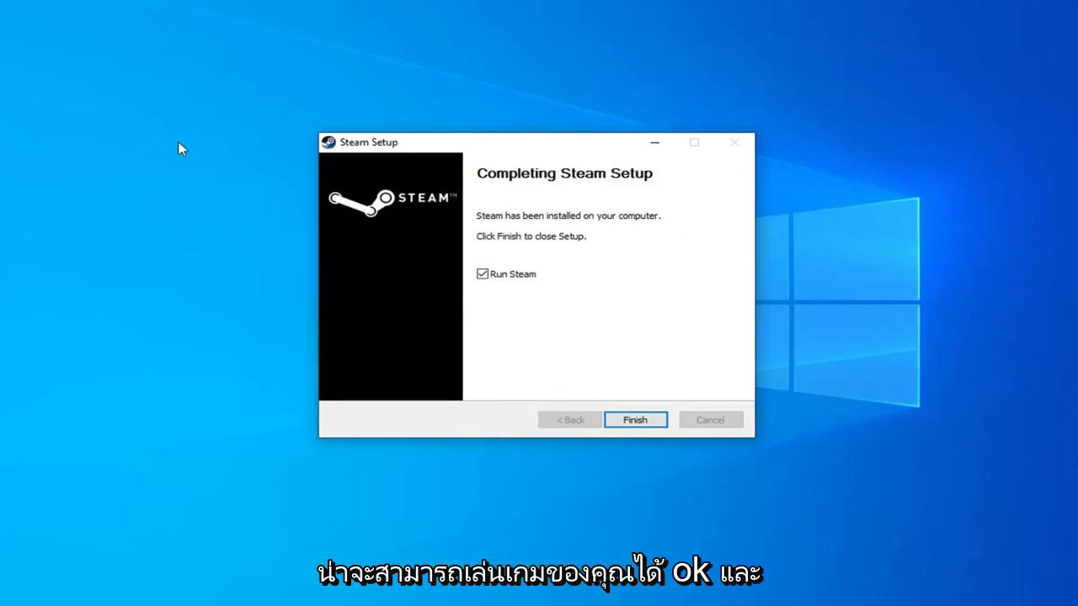
click(506, 278)
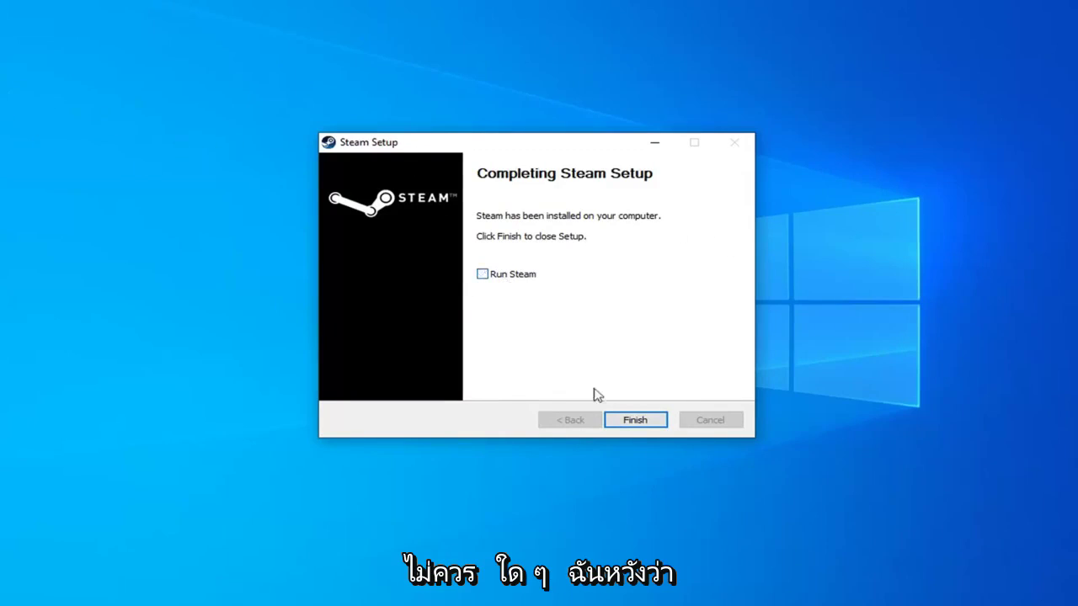
click(633, 421)
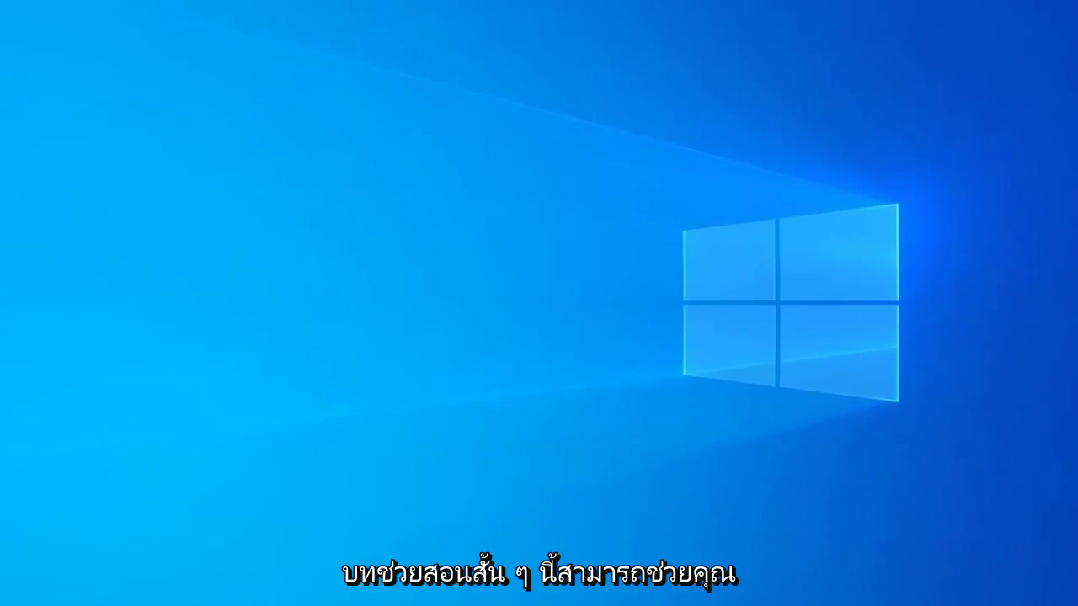